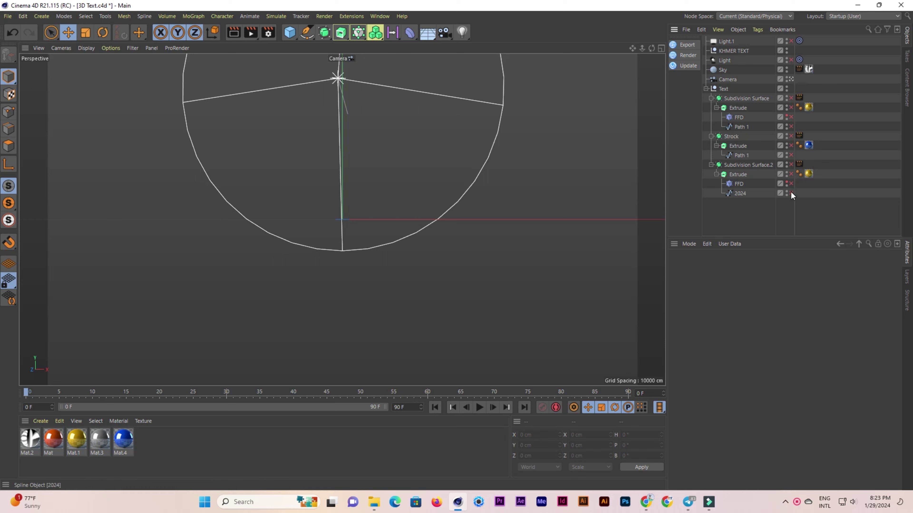
Step: Re-enable the 2024 text, Strock outline, Khmer title extrusion and Light.1, and collapse the Text group
left_click(791, 183)
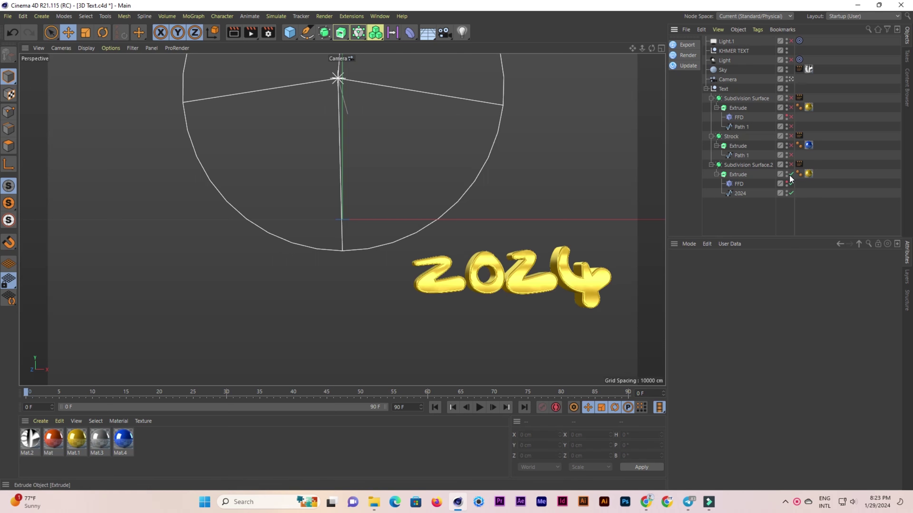
left_click(791, 165)
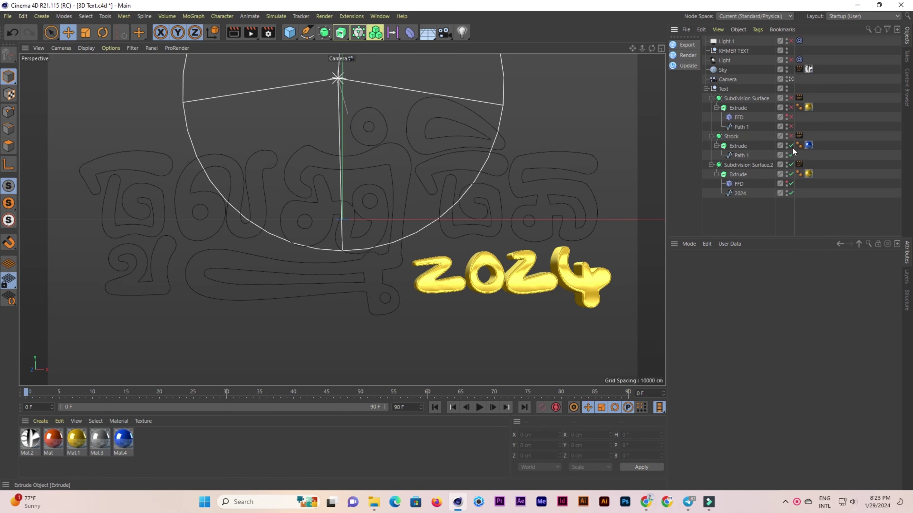
left_click(790, 146)
left_click(790, 126)
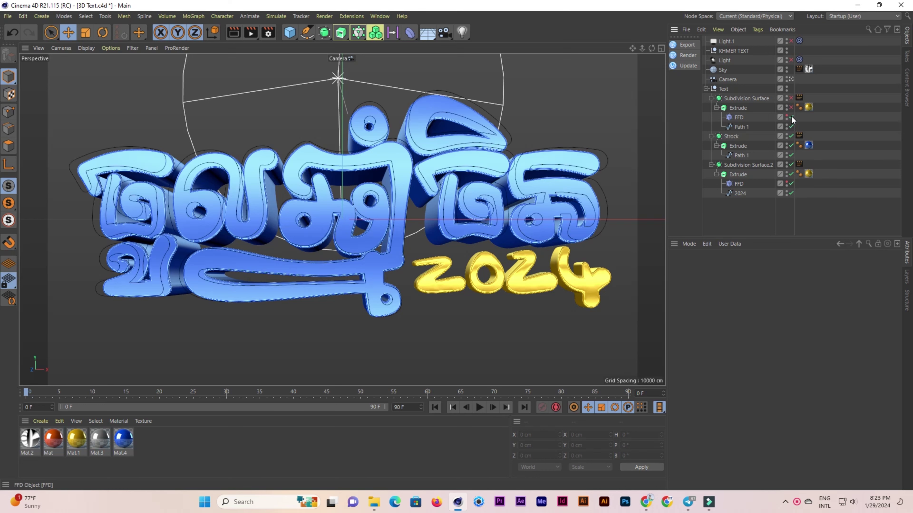
left_click(790, 107)
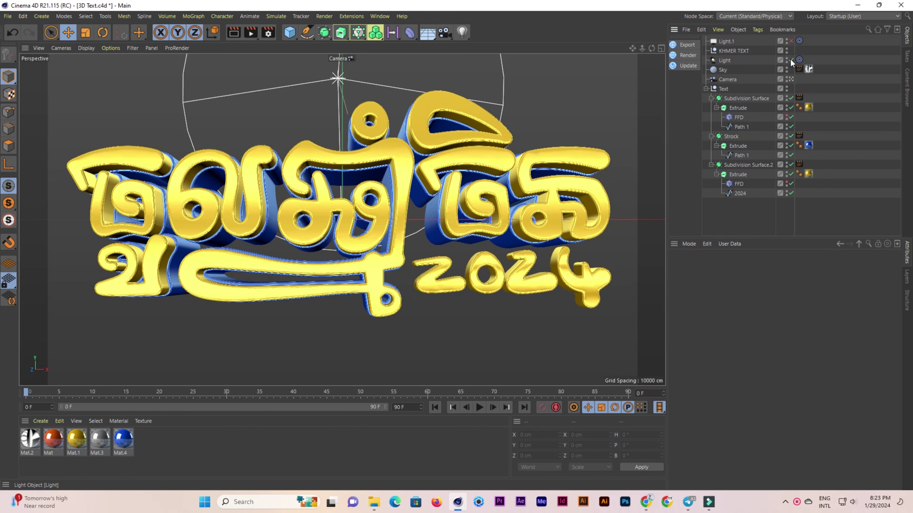
left_click(791, 41)
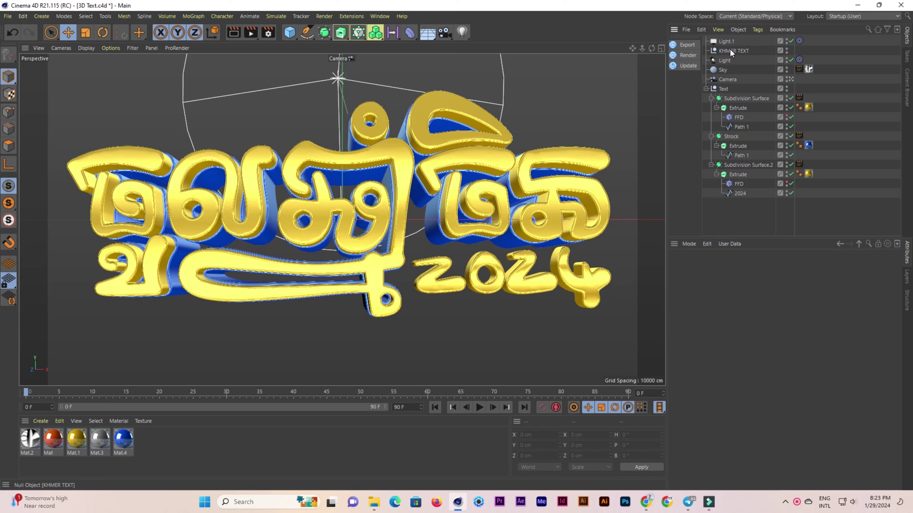
left_click(706, 89)
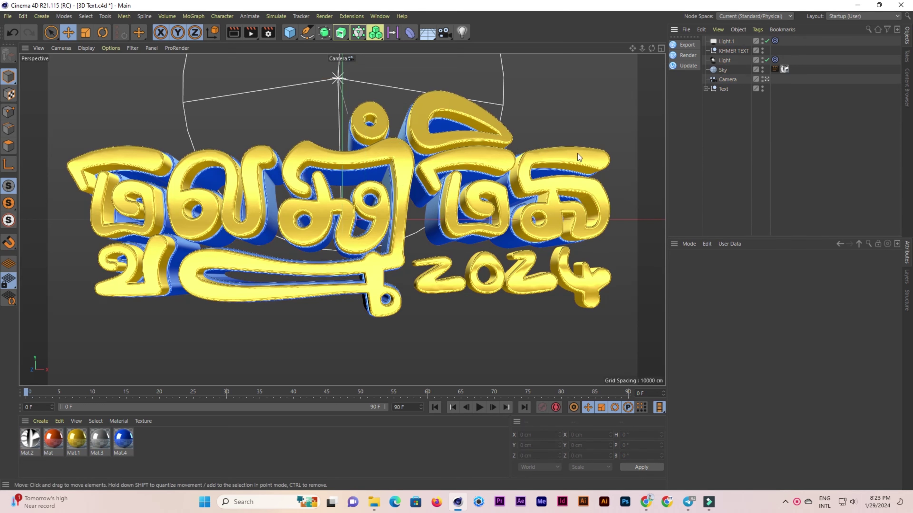
Step: Render the gold title in the viewport, toggling the scene camera view for a front render
left_click(234, 32)
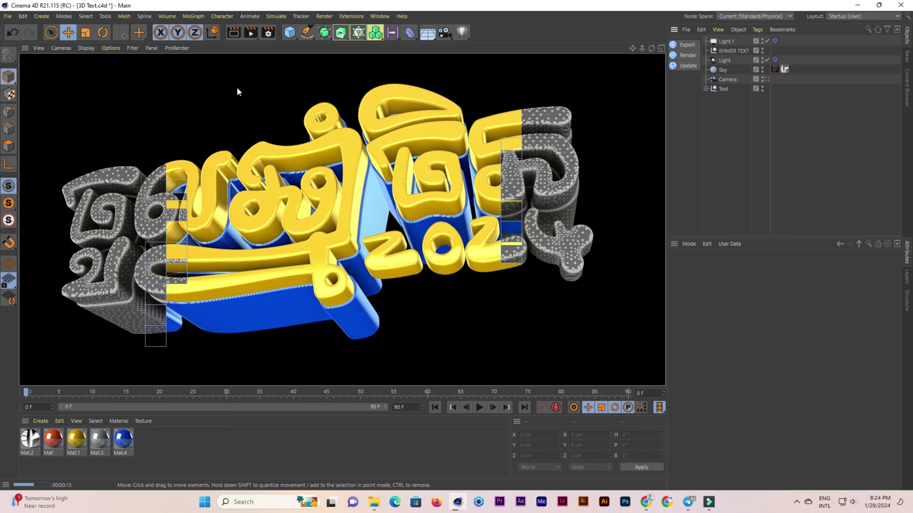
left_click(767, 79)
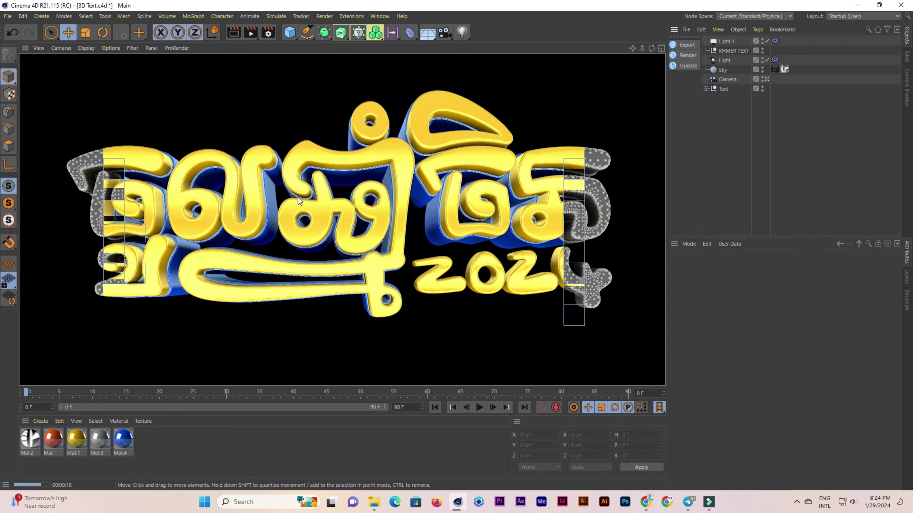
left_click(706, 89)
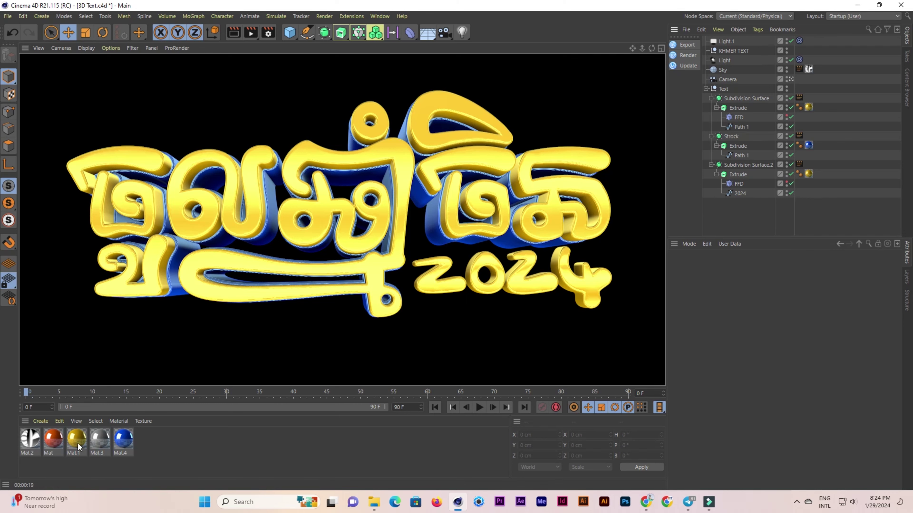
Step: Apply grey Mat.3 to the Strock outline, re-render, and bring up the Compositing tag settings
left_click_drag(813, 151, 810, 148)
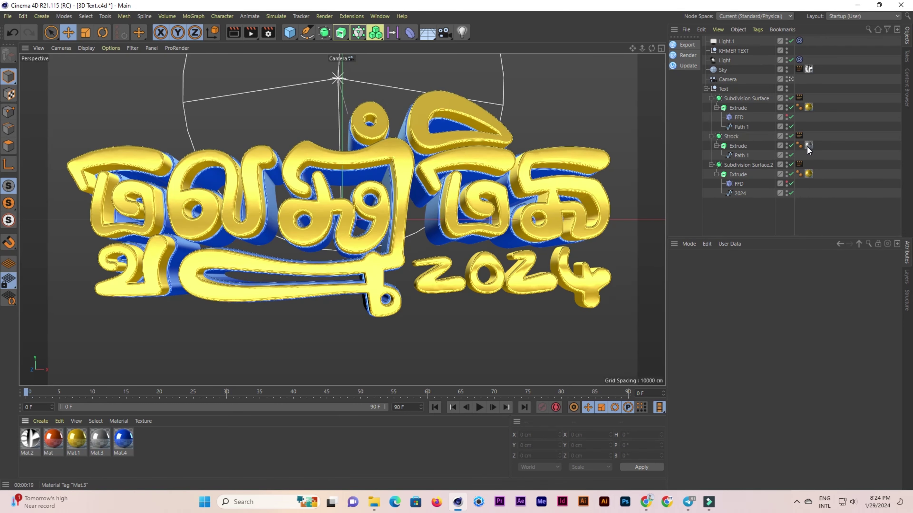
key("ctrl+r")
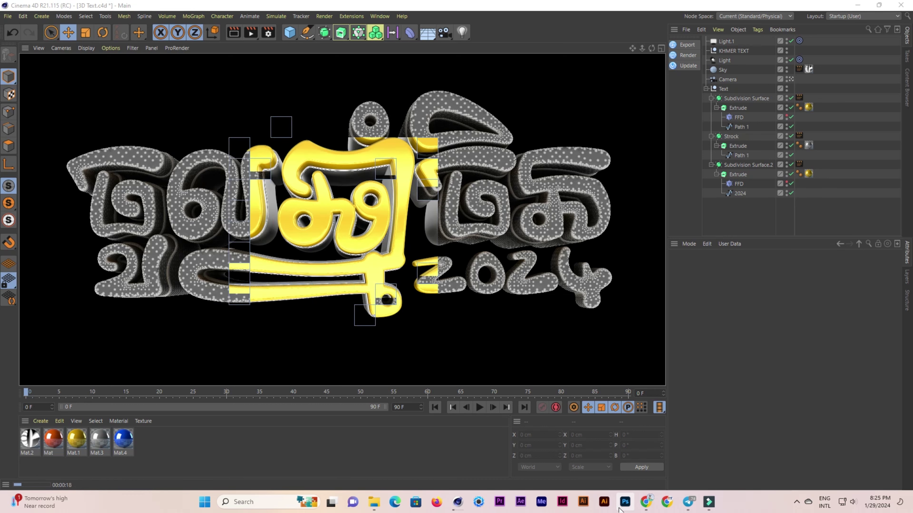
left_click(618, 510)
left_click(771, 455)
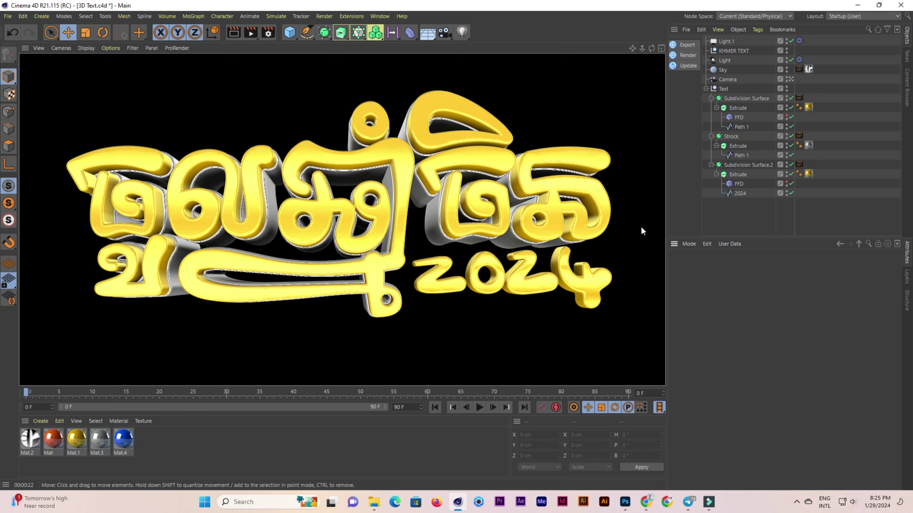
left_click(799, 164)
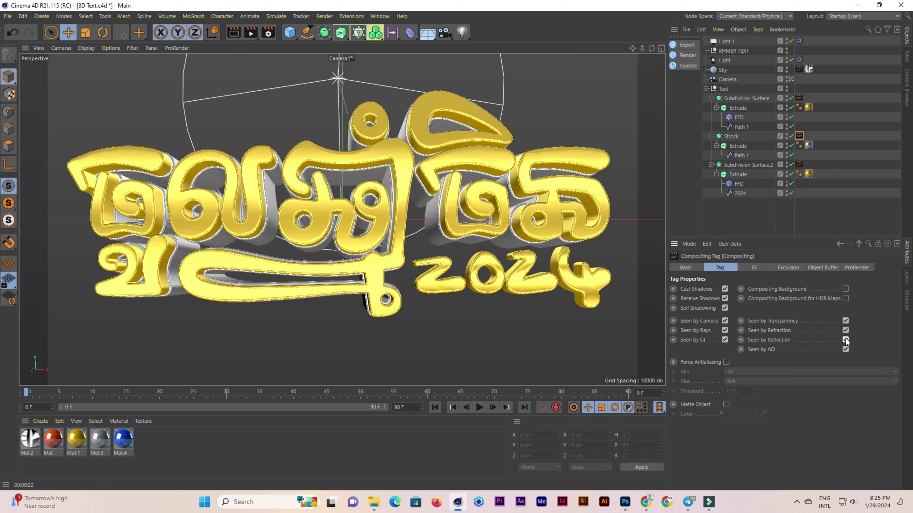
Step: Start a fresh viewport render, dismissing Photoshop's update dialog and returning to Cinema 4D
key("ctrl+r")
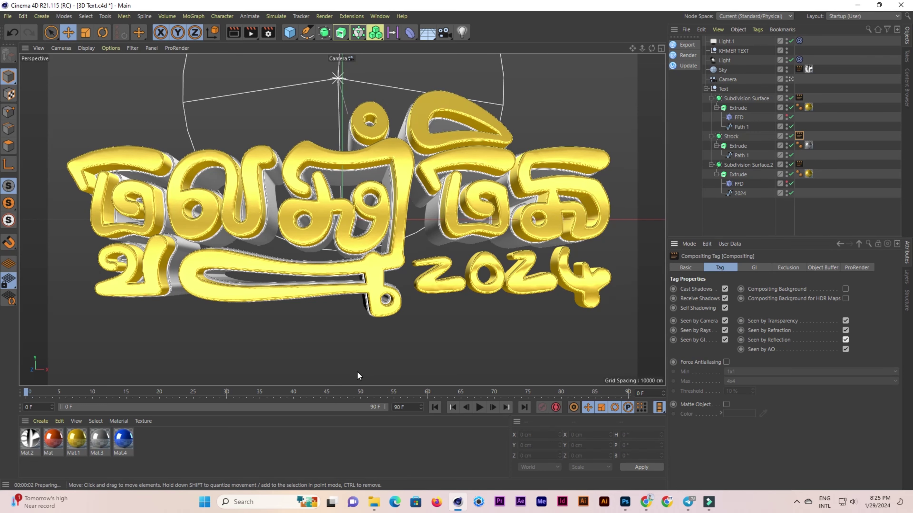
key("alt+Tab")
key("alt+Tab")
key("alt+Tab")
key("Tab")
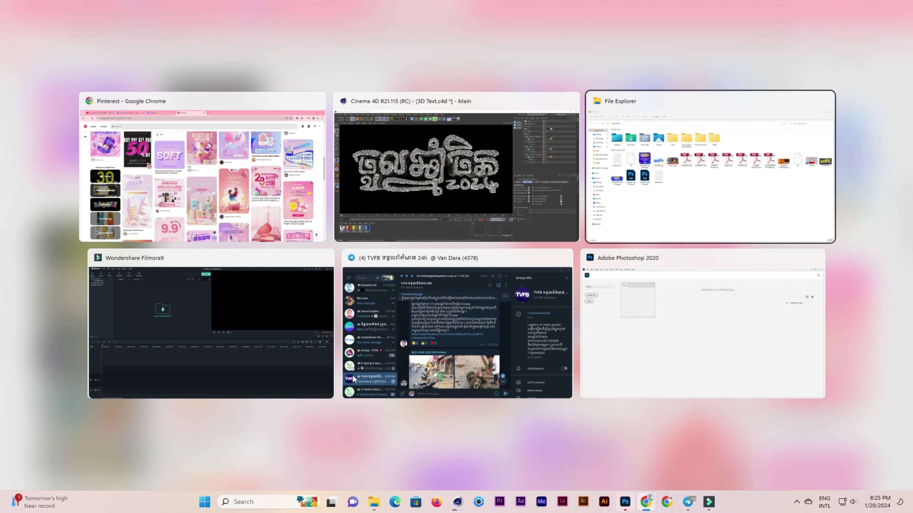
key("shift+Tab")
key("Tab")
key("shift+Tab")
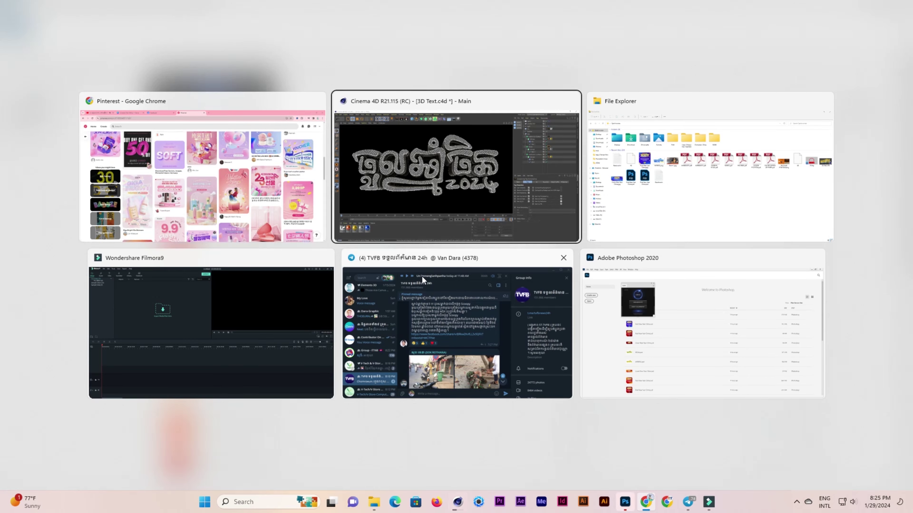
key("alt+Tab")
left_click(632, 300)
key("Return")
key("alt+Tab")
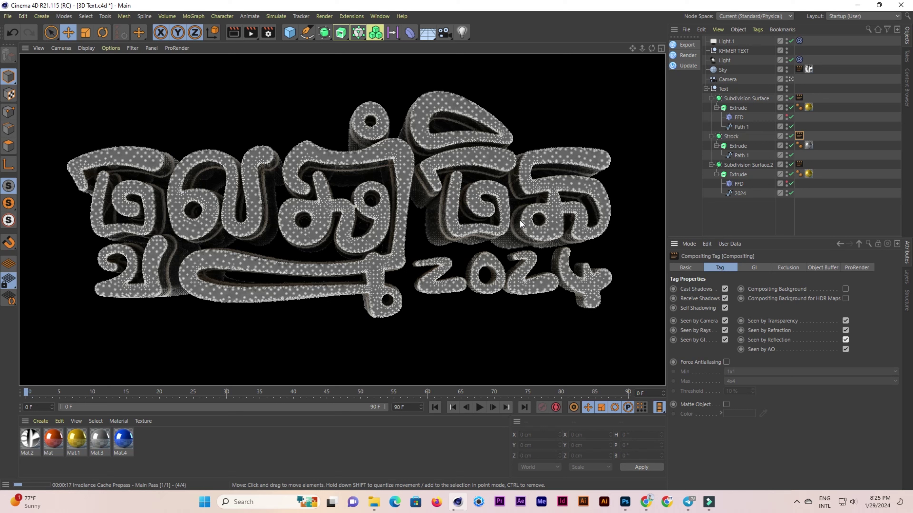
Step: Render only a region over the right half of the title
left_click(251, 32)
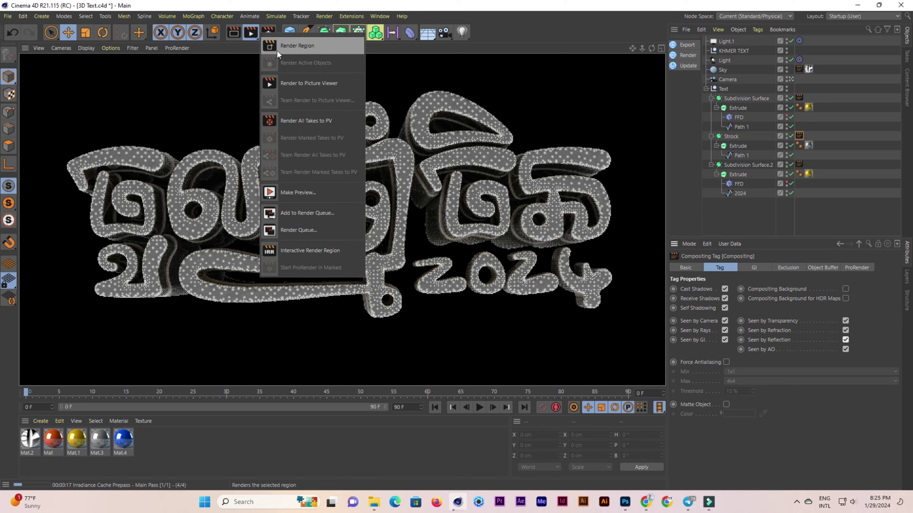
left_click(295, 40)
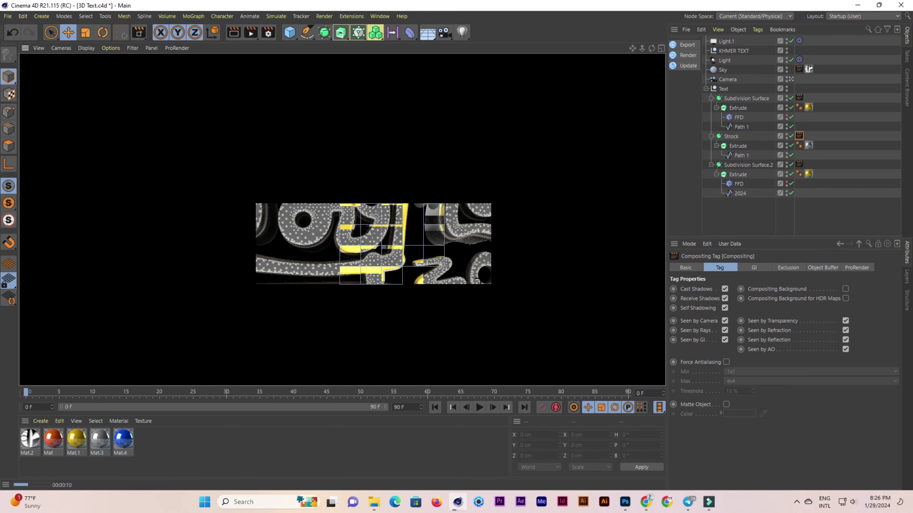
left_click(457, 316)
left_click_drag(395, 85, 626, 336)
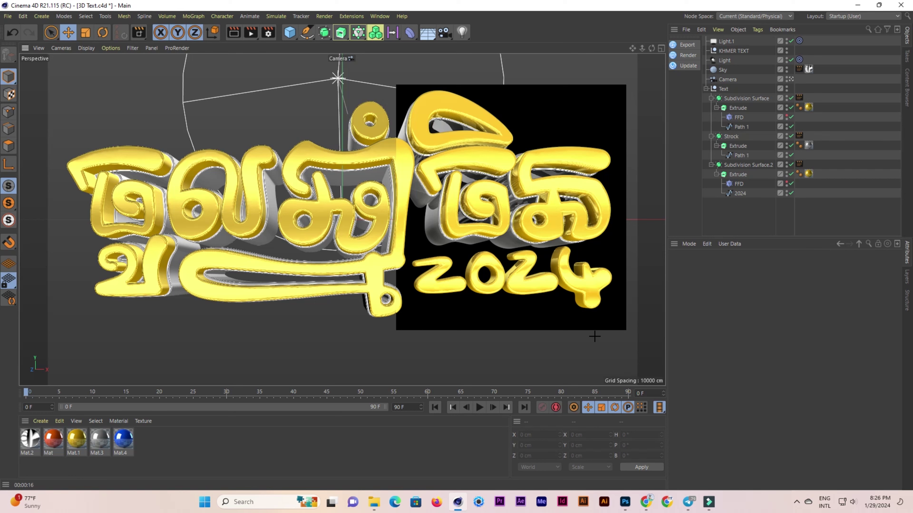
Step: Select the 2024 Compositing tag and frame an Interactive Render Region around the title
left_click(799, 164)
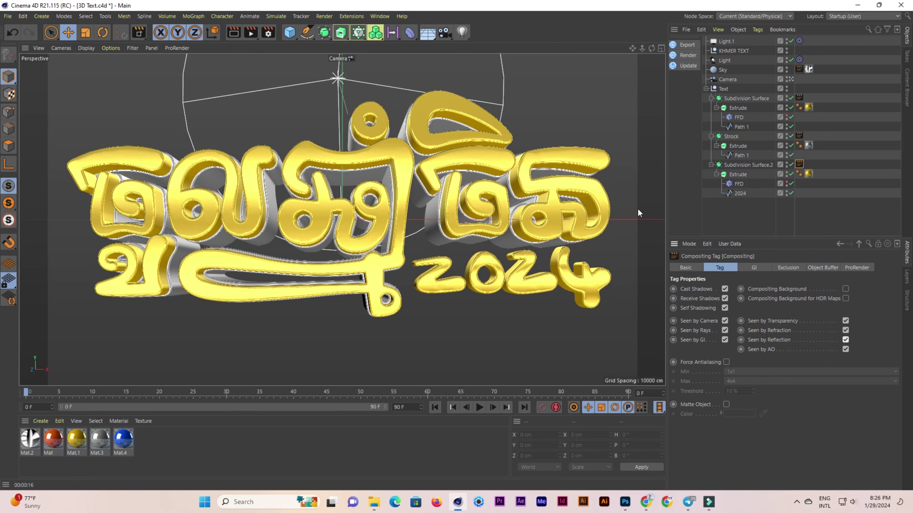
left_click_drag(250, 32, 323, 36)
left_click_drag(288, 81, 621, 344)
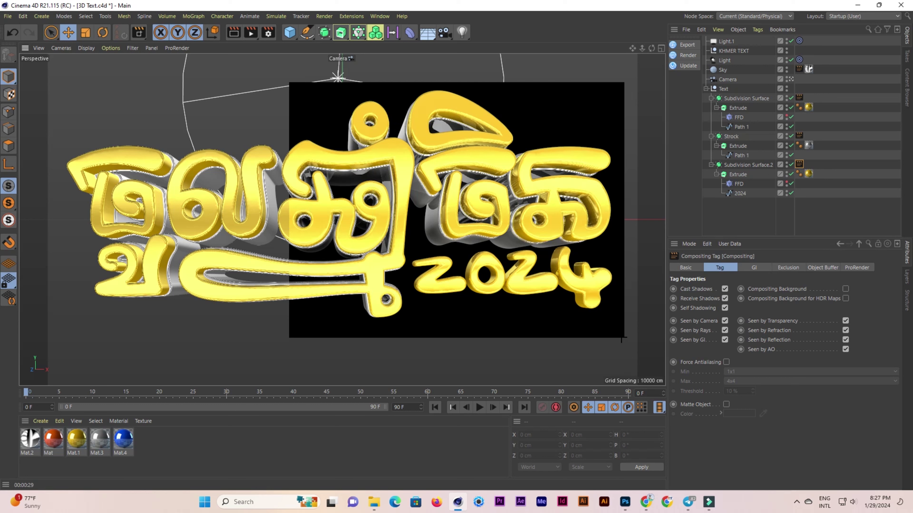
Step: Toggle Seen by Reflection on the 2024 Compositing tag, region-render the gold title, then switch to Photoshop
left_click(845, 340)
left_click(846, 339)
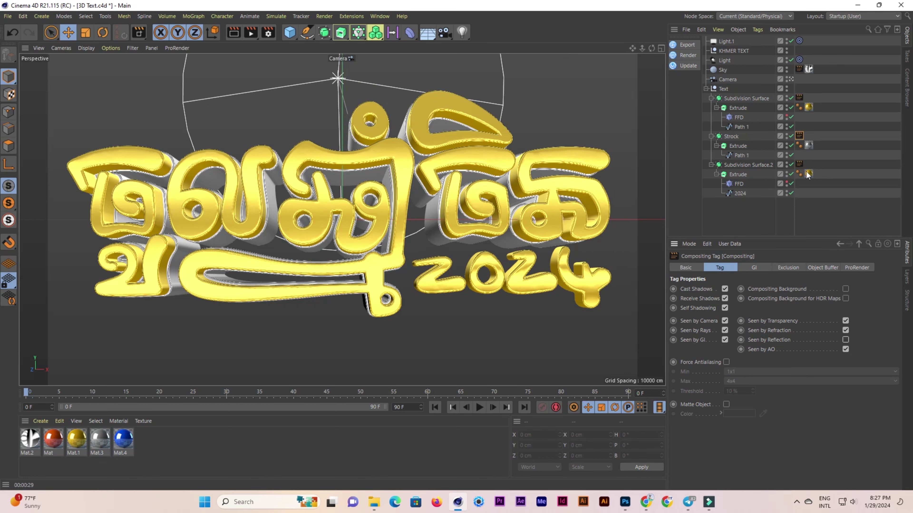
left_click_drag(281, 95, 647, 338)
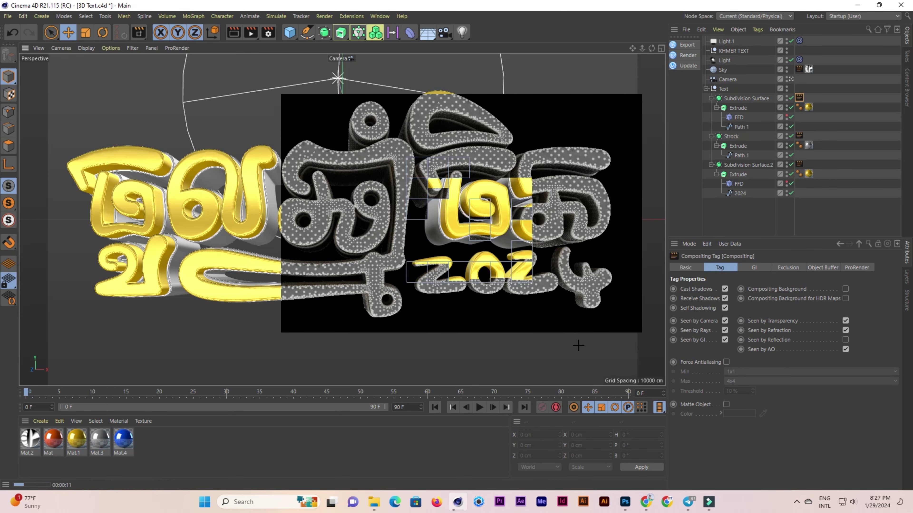
left_click(626, 502)
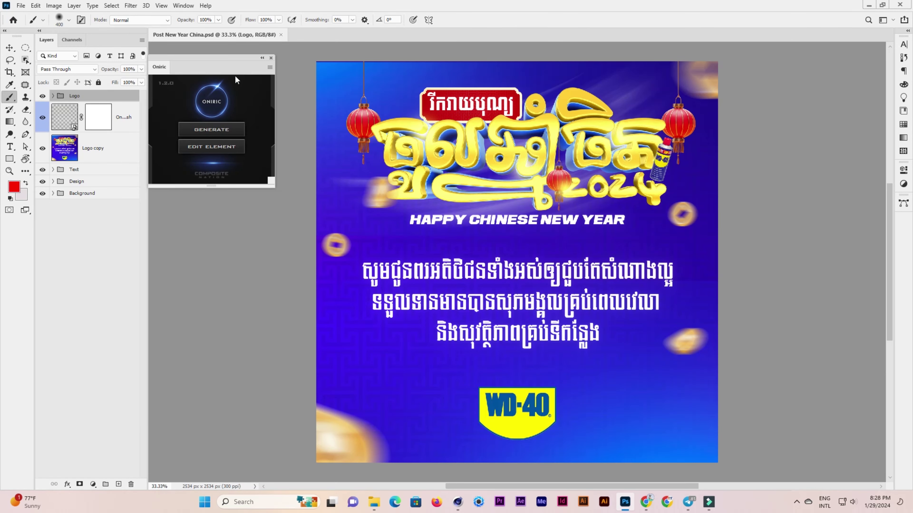
Step: Collapse the Oniric panel and hide the glow overlay and Logo copy layers
left_click(262, 58)
left_click(42, 117)
left_click(42, 117)
left_click_drag(42, 117, 42, 148)
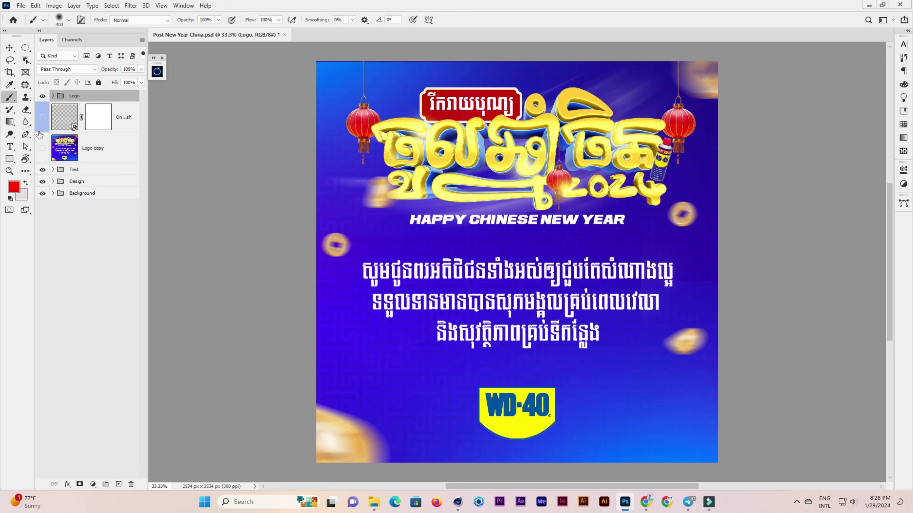
Step: Expand the Design group and hide every layer, leaving an empty transparent canvas
left_click(54, 181)
scroll(79, 233, "down", 5)
scroll(90, 265, "down", 5)
scroll(94, 276, "down", 5)
scroll(95, 277, "down", 1)
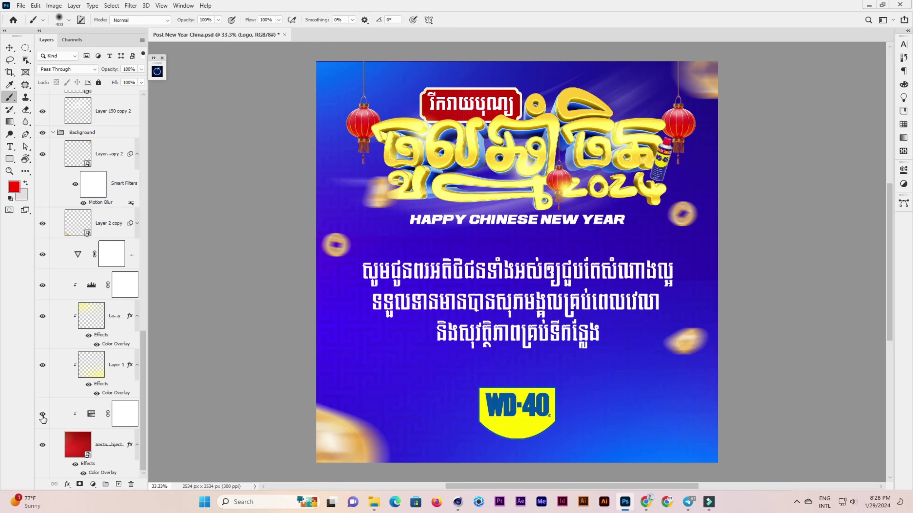
scroll(50, 120, "up", 8)
scroll(49, 125, "up", 8)
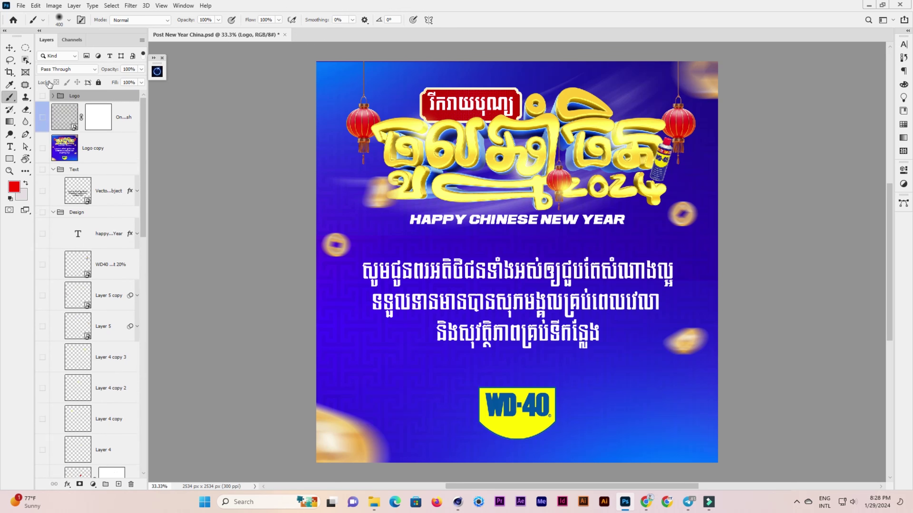
left_click(42, 117, "alt")
scroll(48, 216, "down", 5)
Step: Show the red patterned background, purple tint, top and bottom blue glows, darkening and a gold corner glow
scroll(50, 287, "down", 5)
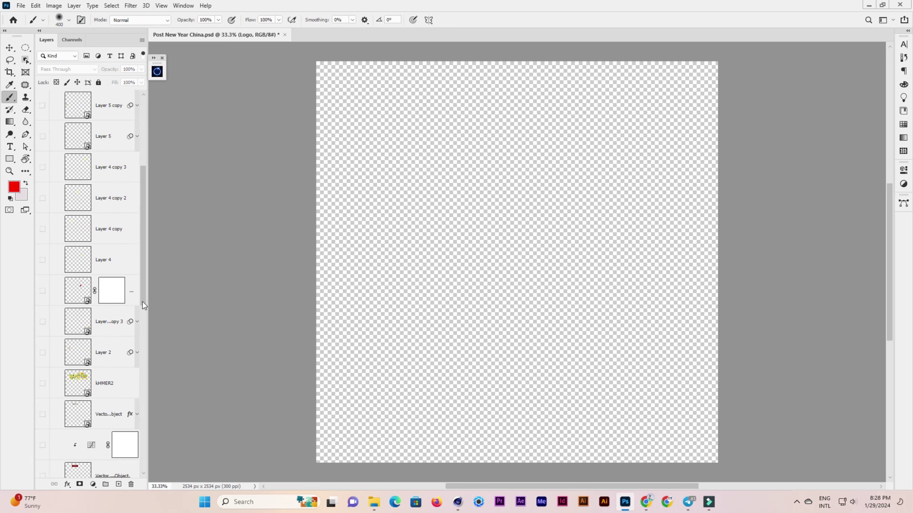
scroll(47, 359, "down", 5)
left_click(42, 445)
left_click(42, 415)
left_click(43, 365)
left_click(43, 317)
left_click(42, 285)
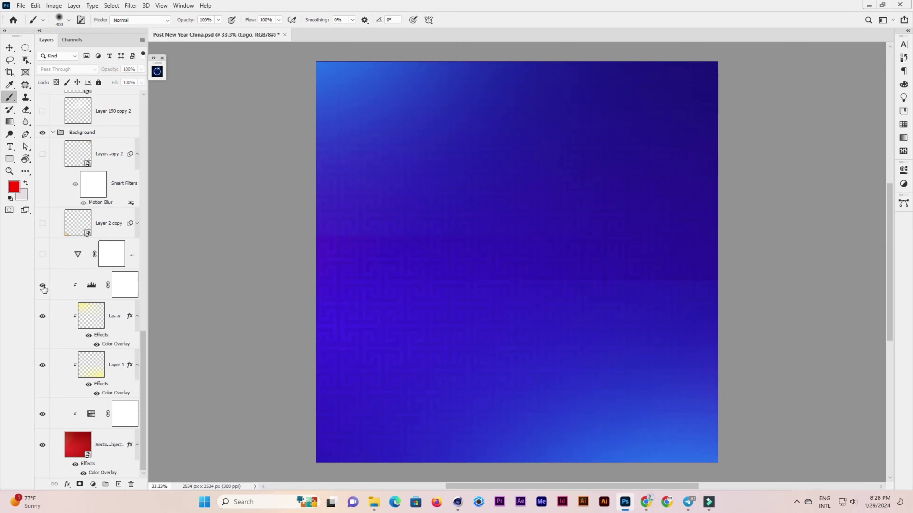
left_click(42, 223)
Step: Reveal the second gold glow, purple light streaks, left and right red lanterns and the banner plate
scroll(42, 223, "up", 1)
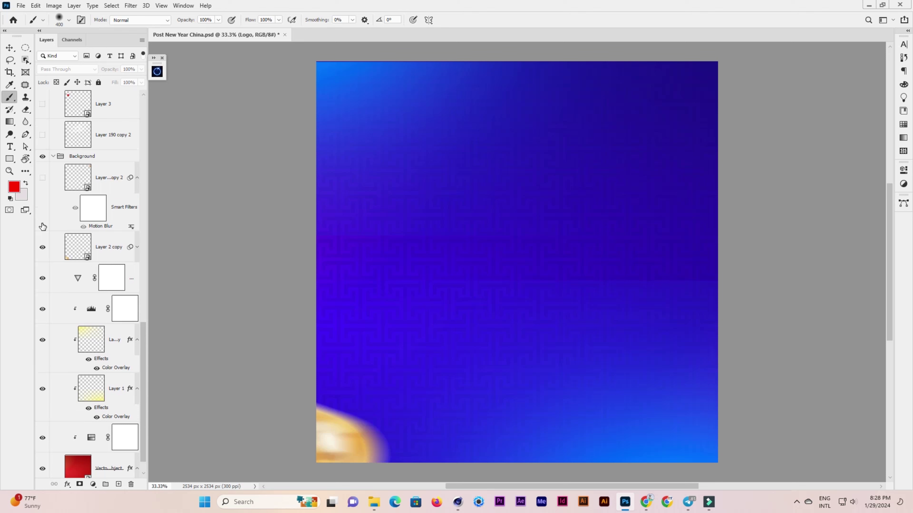
left_click(43, 177)
scroll(44, 167, "up", 2)
left_click(43, 206)
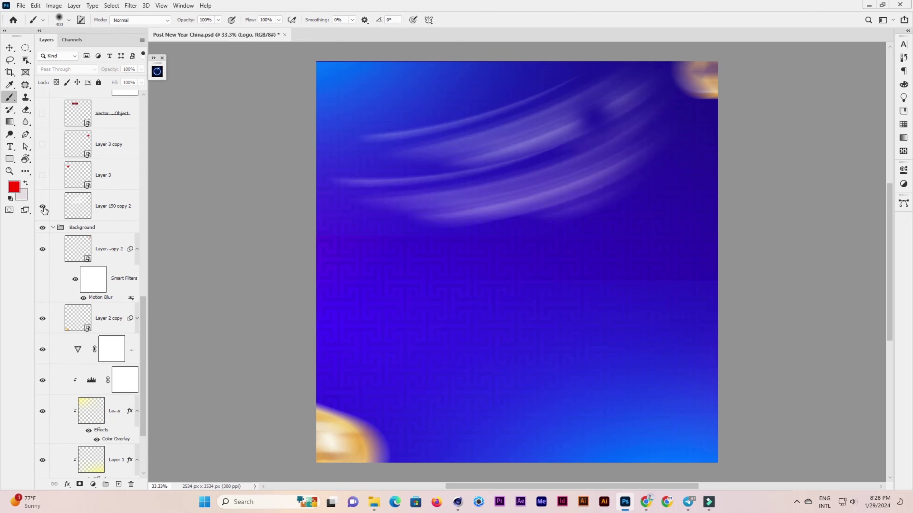
left_click(42, 176)
left_click(42, 145)
left_click(43, 114)
scroll(43, 124, "up", 2)
scroll(43, 144, "up", 1)
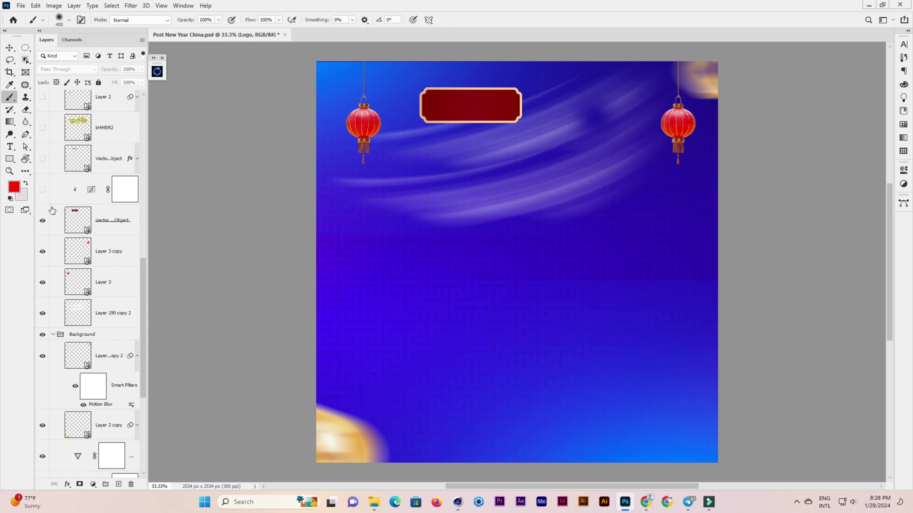
left_click(42, 158)
Step: Show the Khmer banner text, the gold 3D Khmer title and the middle red lantern
scroll(42, 161, "up", 1)
left_click(43, 168)
scroll(42, 169, "up", 1)
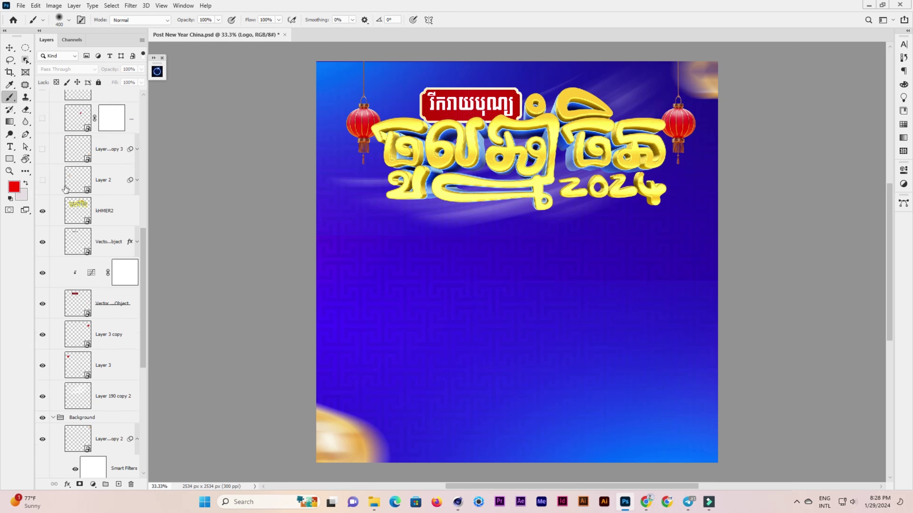
left_click(43, 179)
left_click(42, 154)
scroll(43, 169, "up", 2)
Step: Make all the gold coin layers visible
left_click(43, 190)
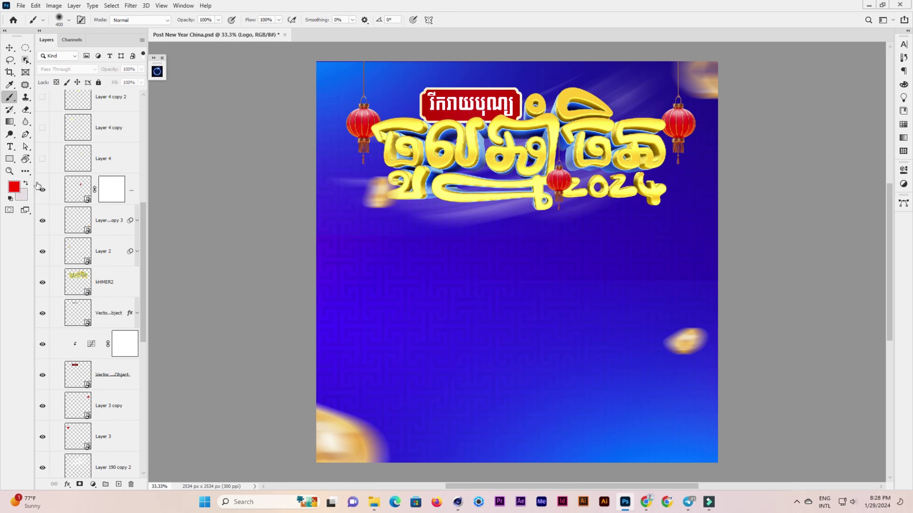
scroll(42, 176, "up", 2)
left_click(42, 176)
scroll(42, 169, "up", 1)
left_click(42, 158)
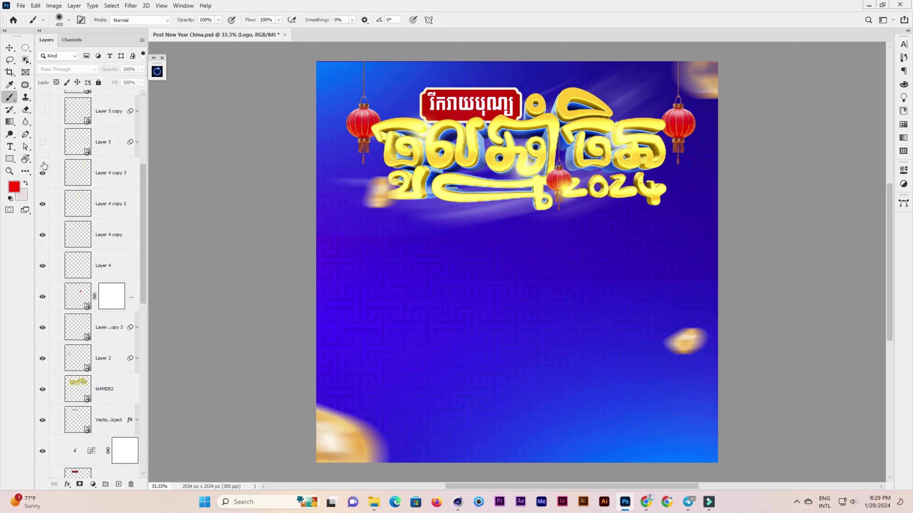
scroll(42, 151, "up", 1)
left_click(43, 138)
Step: Show the WD40 can, HAPPY CHINESE NEW YEAR heading, Khmer greeting and the WD-40 Logo group
left_click(42, 105)
scroll(42, 108, "up", 1)
left_click(43, 157)
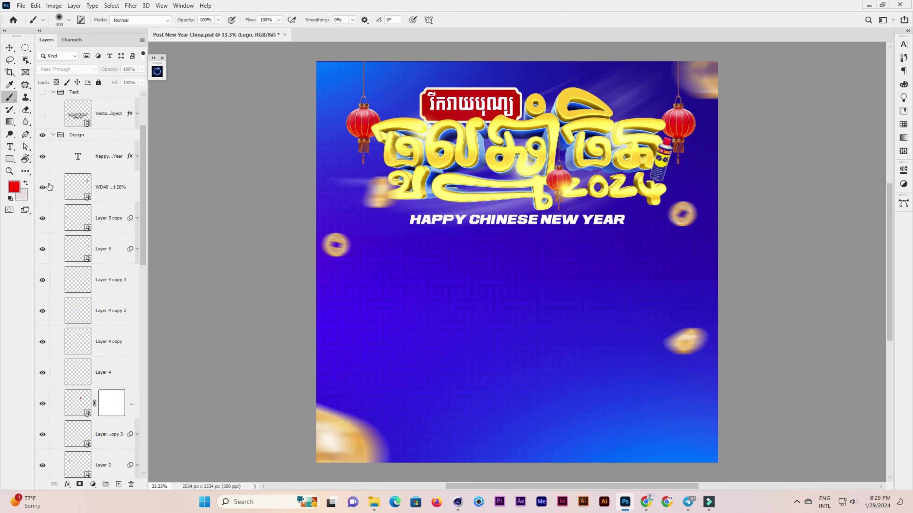
scroll(43, 158, "up", 1)
left_click(42, 173)
scroll(47, 179, "up", 1)
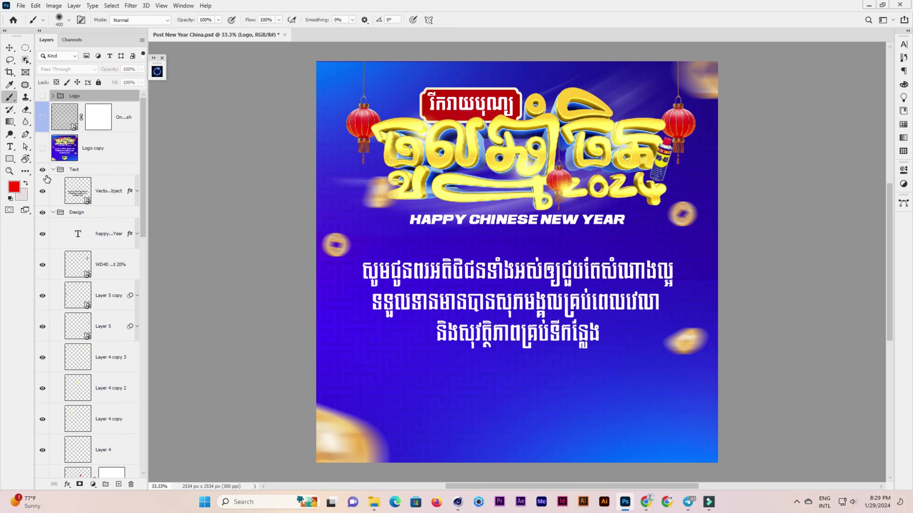
left_click(42, 148)
left_click(42, 117)
left_click(42, 95)
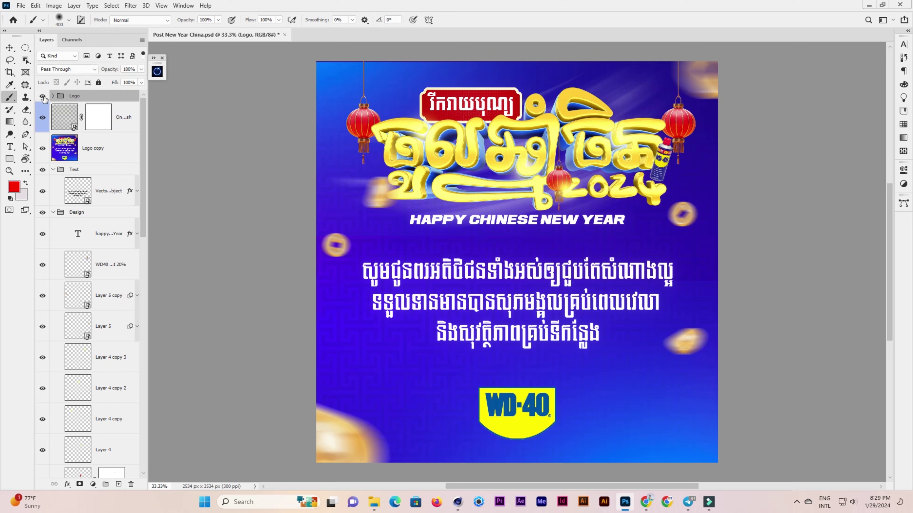
Step: Switch to the Move tool, clear the layer selection, and highlight the project author's name
left_click(9, 48)
left_click(196, 122)
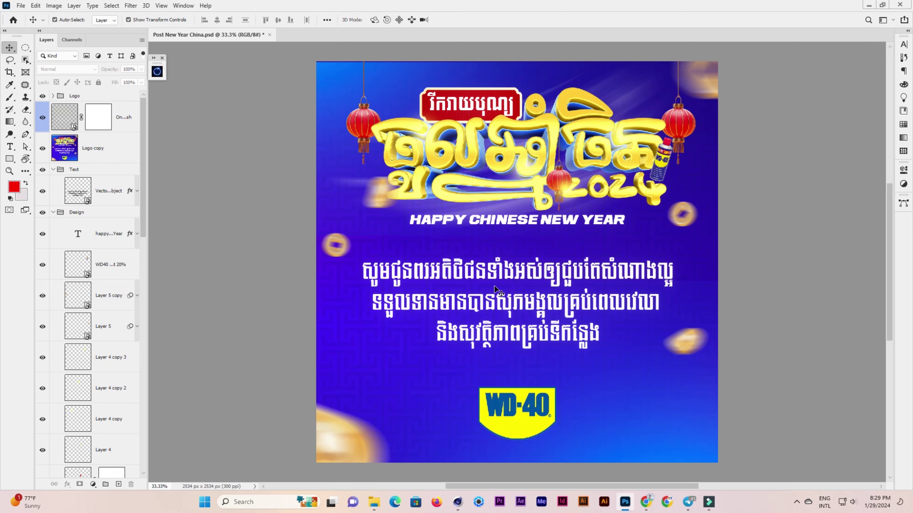
left_click_drag(201, 73, 142, 75)
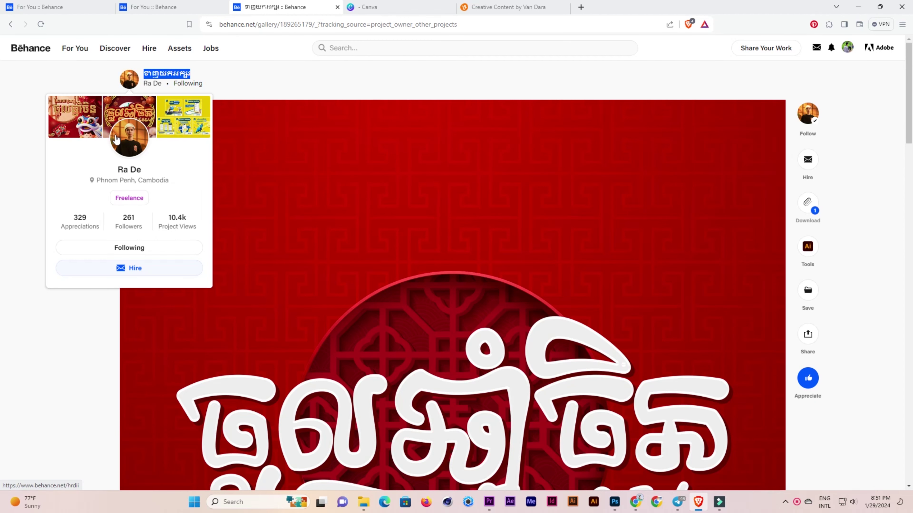
Step: Download the free 'text chines new year' PNG asset, replacing the existing saved file
scroll(323, 162, "down", 5)
scroll(419, 239, "down", 3)
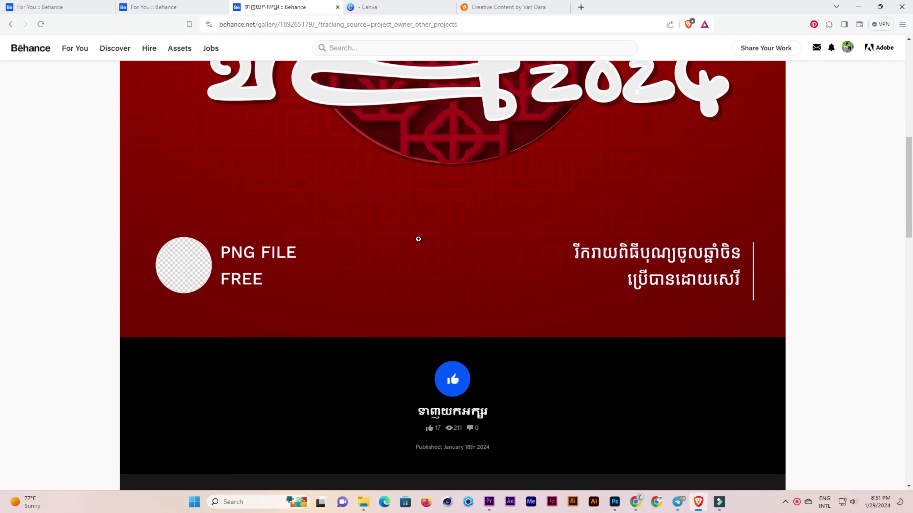
scroll(431, 252, "up", 10)
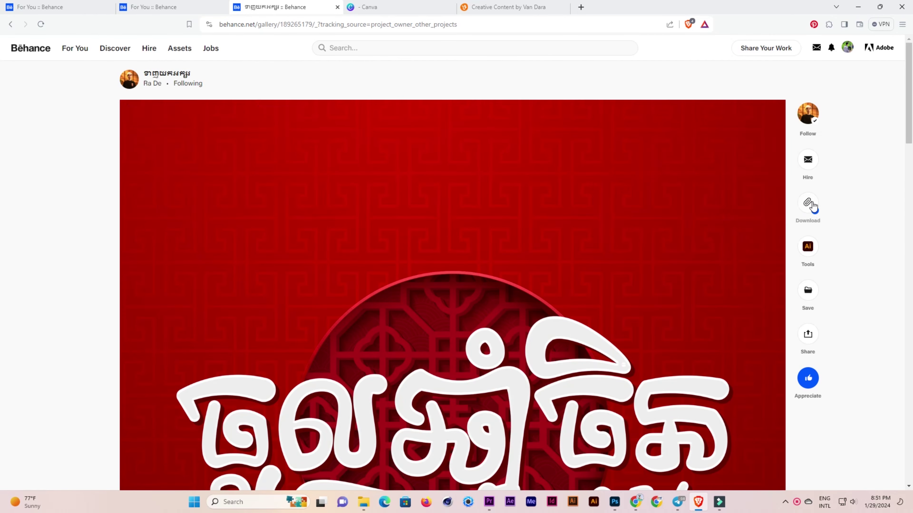
mouse_move(807, 206)
left_click(627, 211)
left_click(652, 126)
double_click(265, 81)
left_click(480, 248)
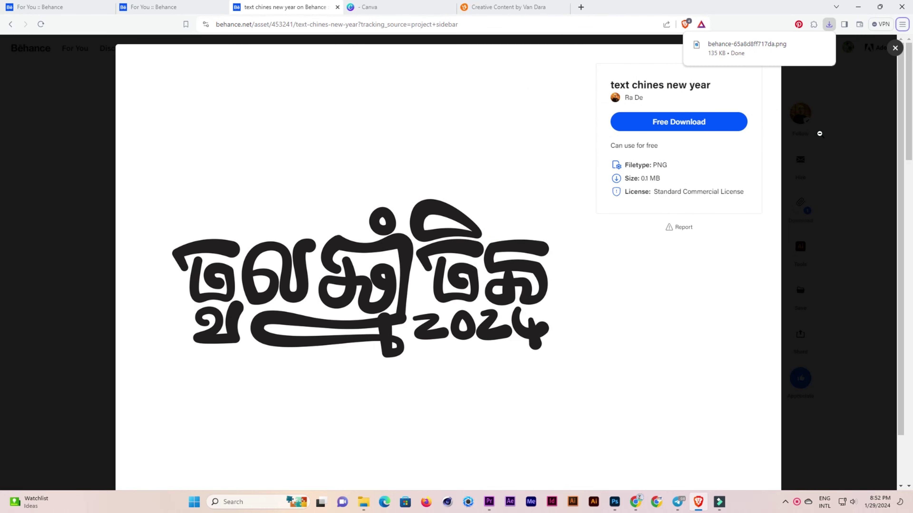
Step: Close the asset preview and open the designer's profile in a new tab
left_click(818, 134)
scroll(413, 353, "up", 2)
left_click(154, 83)
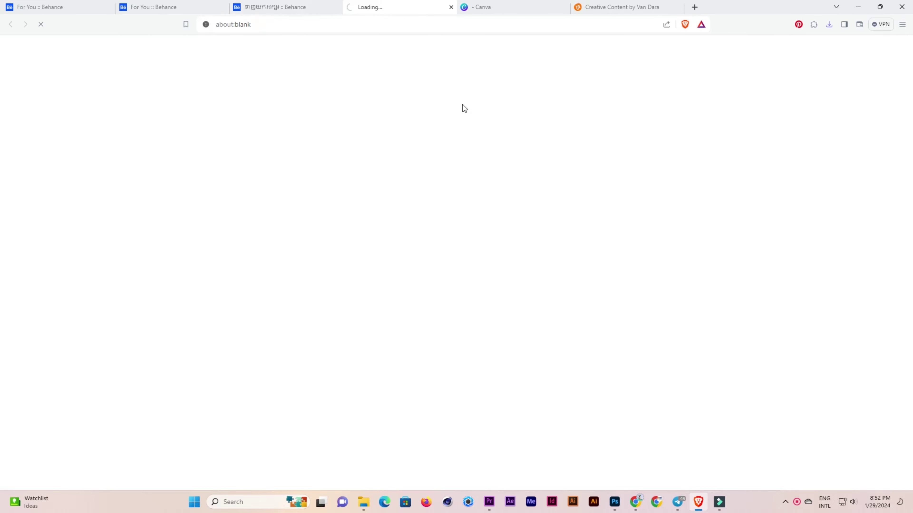